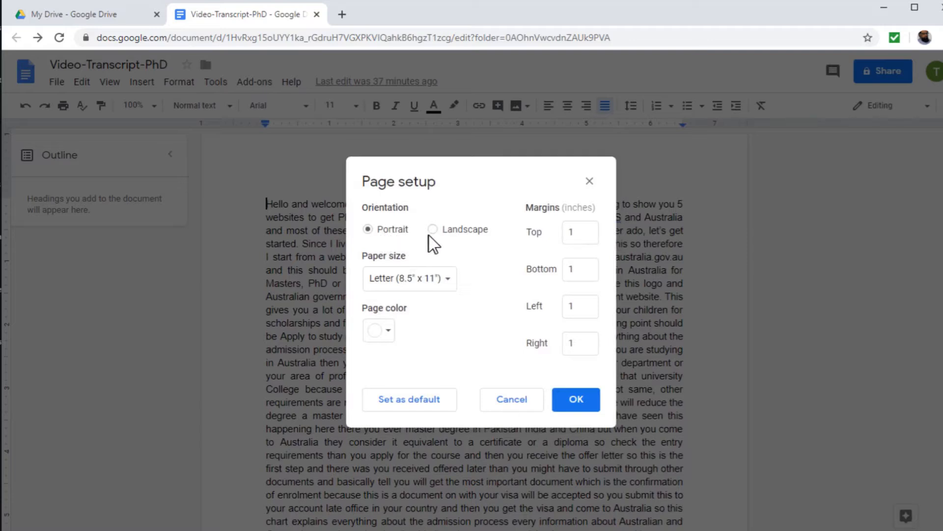
pyautogui.click(448, 281)
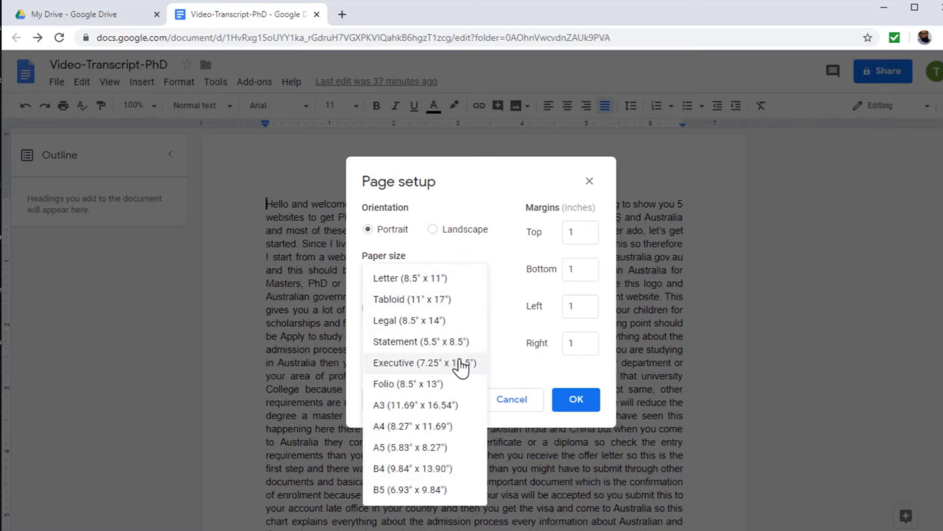
pyautogui.click(496, 295)
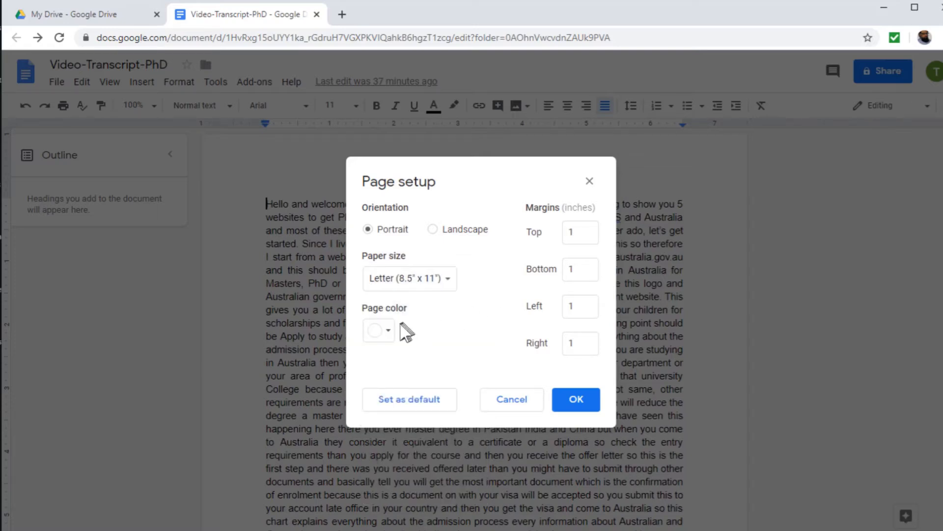
pyautogui.click(379, 338)
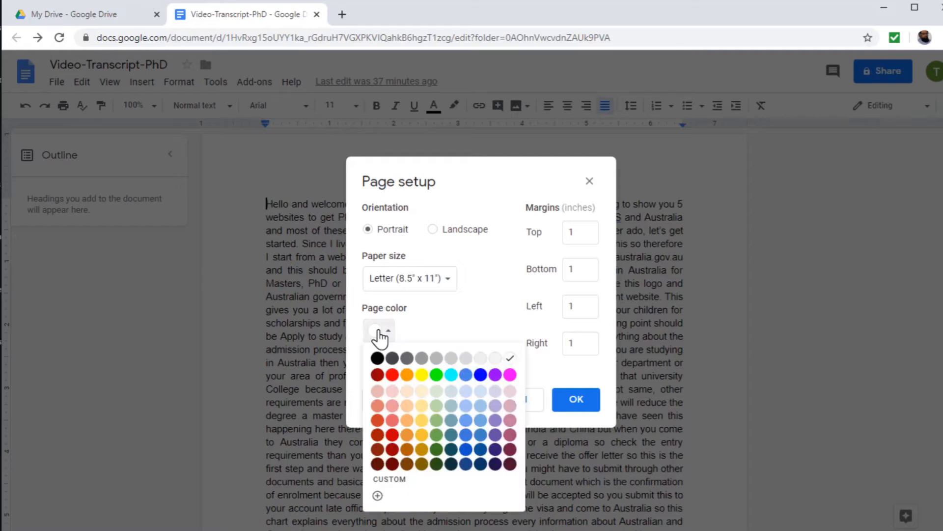
pyautogui.click(426, 325)
# Set the left page margin to 2 inches, then undo the margin change
pyautogui.click(572, 306)
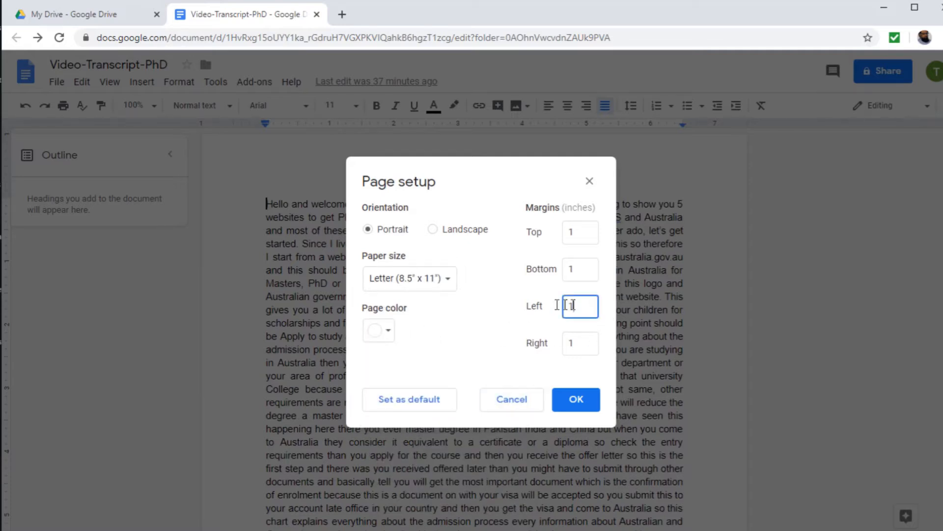
pyautogui.moveTo(558, 305); pyautogui.dragTo(537, 307)
pyautogui.write('2')
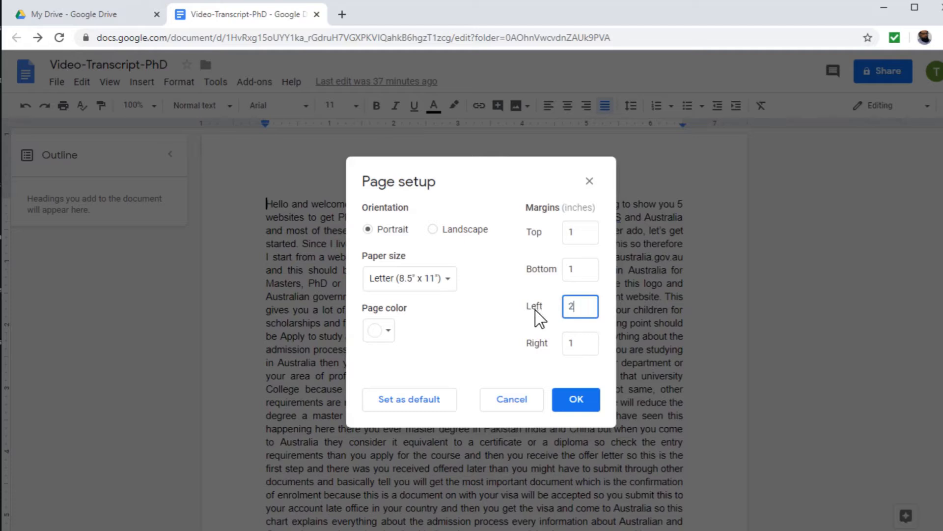
pyautogui.click(590, 396)
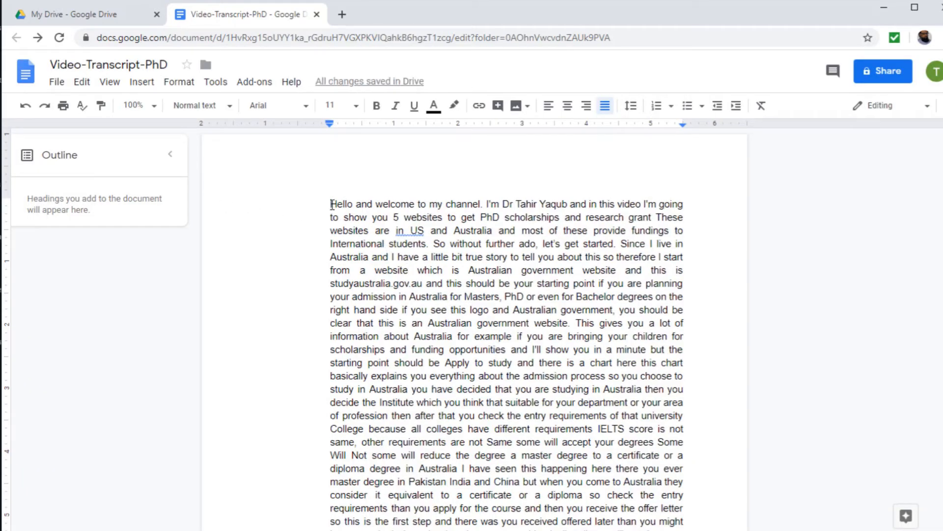
pyautogui.hotkey('ctrl', 'z')
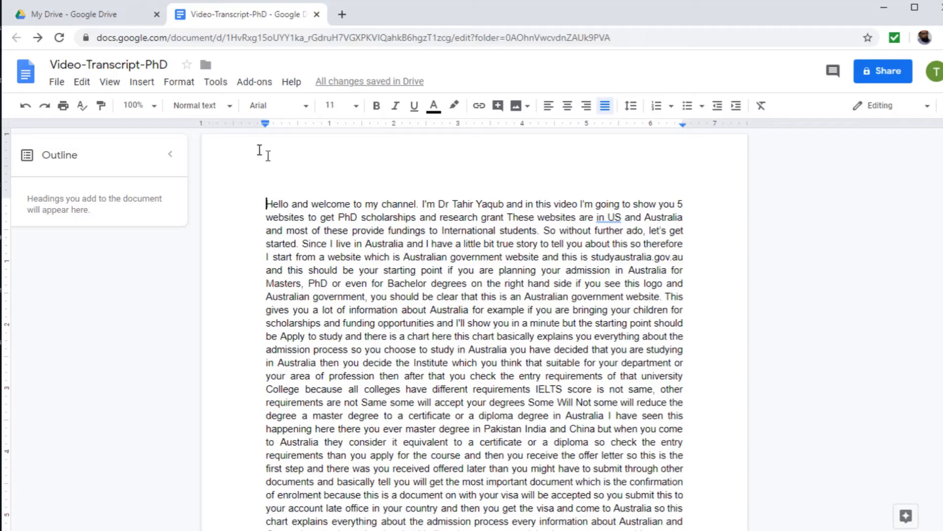
# Set the document's line spacing to Double and confirm it through Custom spacing
pyautogui.click(179, 82)
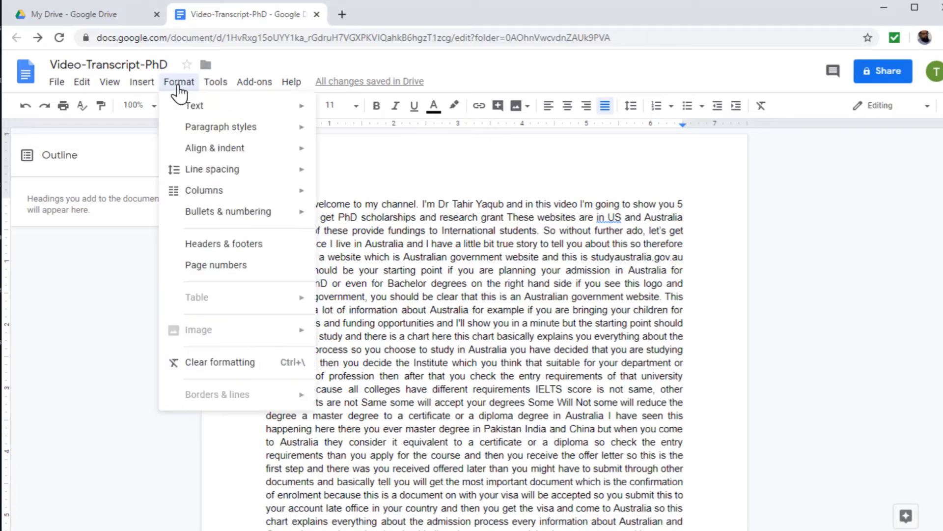
pyautogui.moveTo(206, 172)
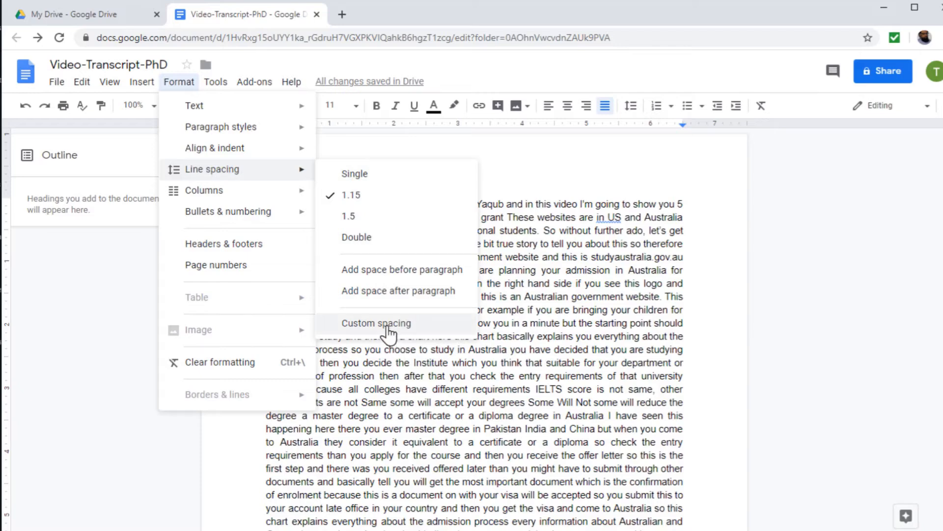
pyautogui.click(358, 238)
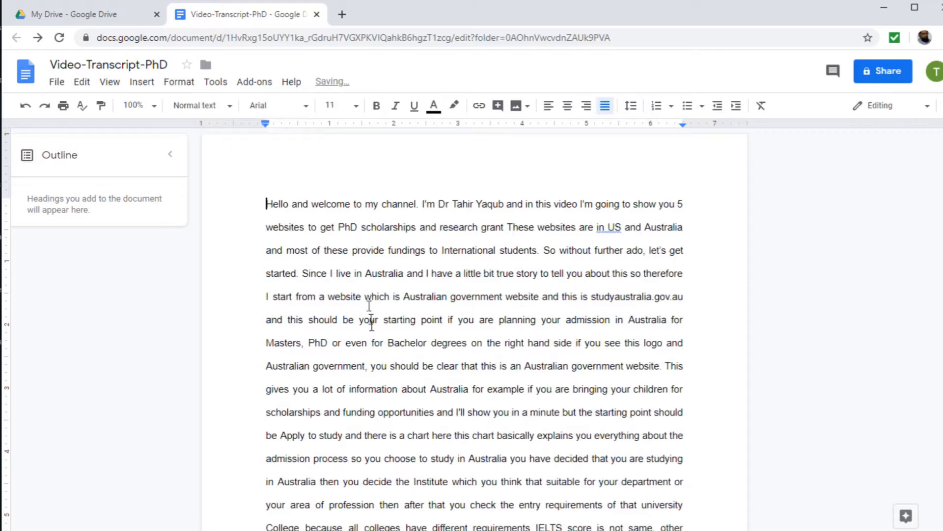
pyautogui.click(182, 86)
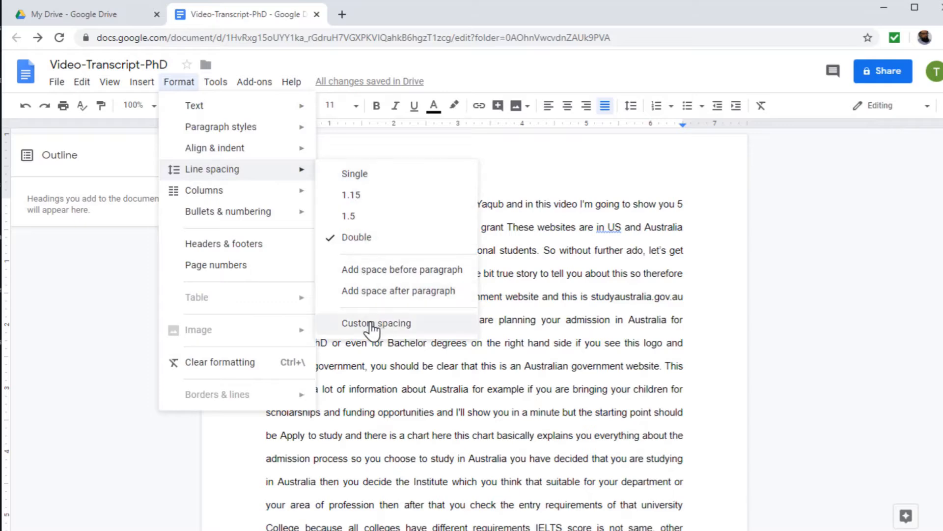
pyautogui.click(372, 324)
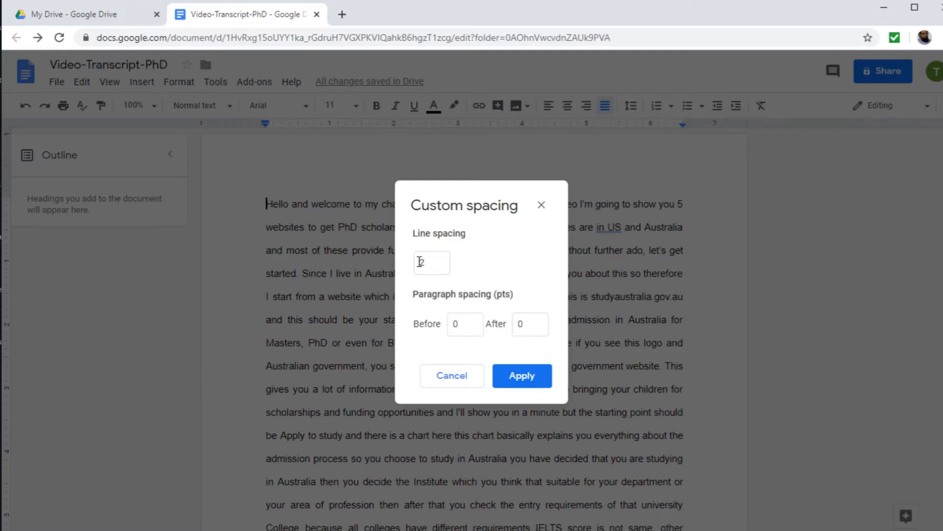
pyautogui.press('Return')
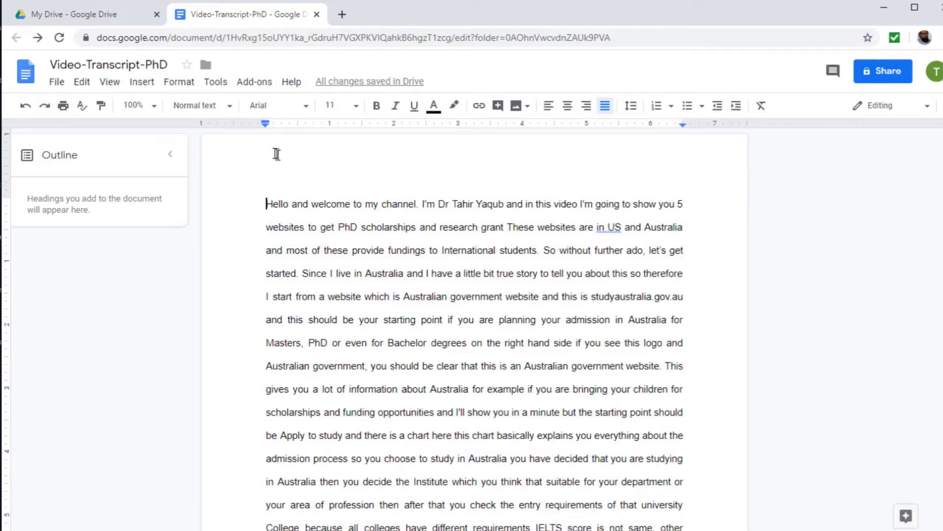
# Open the word count and keep the word count displayed while typing
pyautogui.click(216, 83)
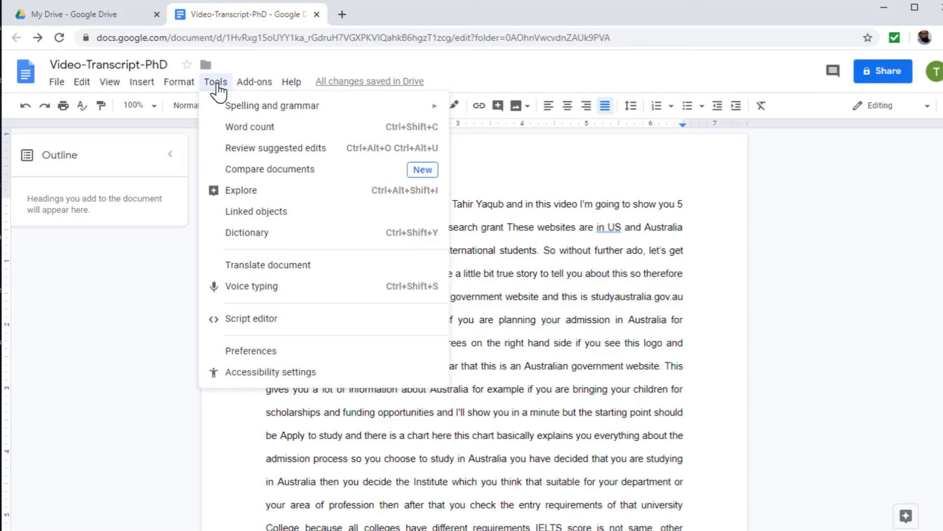
pyautogui.click(247, 128)
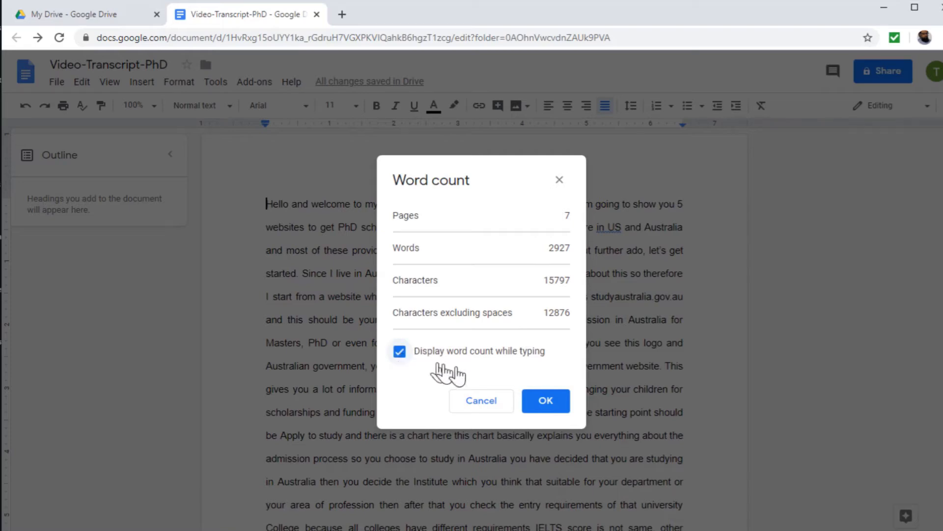
pyautogui.click(544, 400)
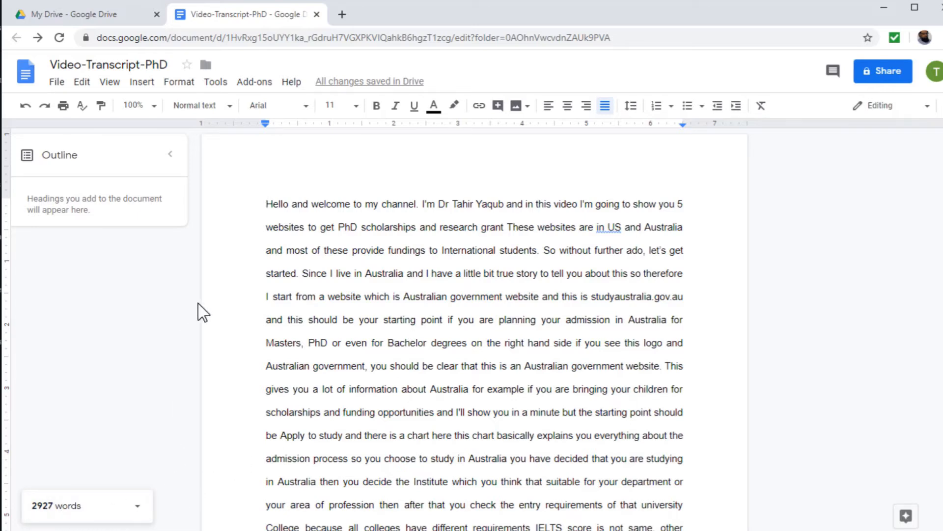
# Type the word Type at the start of the document and remove it again
pyautogui.write('Type')
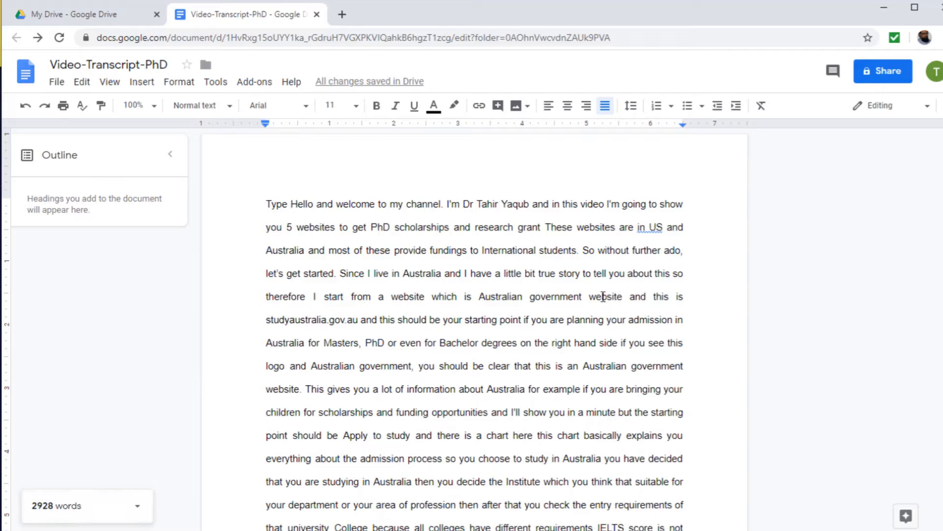
pyautogui.hotkey('ctrl', 'BackSpace')
pyautogui.hotkey('ctrl', 'z')
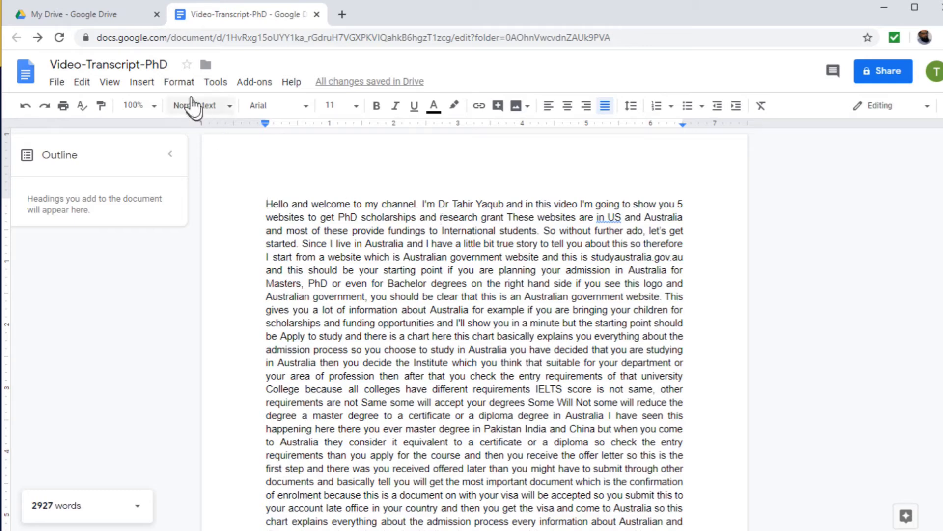
# Add page numbers in the header, shown on the first page and starting at 1
pyautogui.click(179, 82)
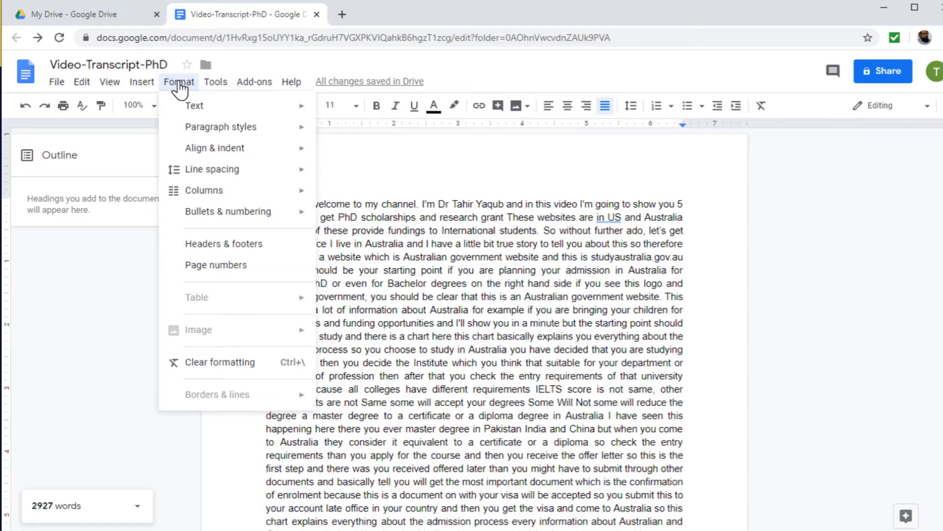
pyautogui.click(190, 267)
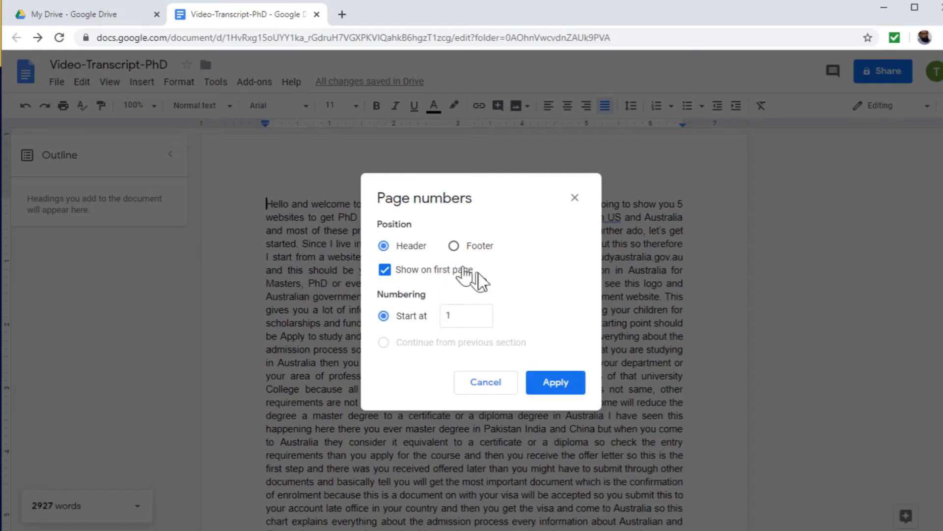
pyautogui.click(557, 388)
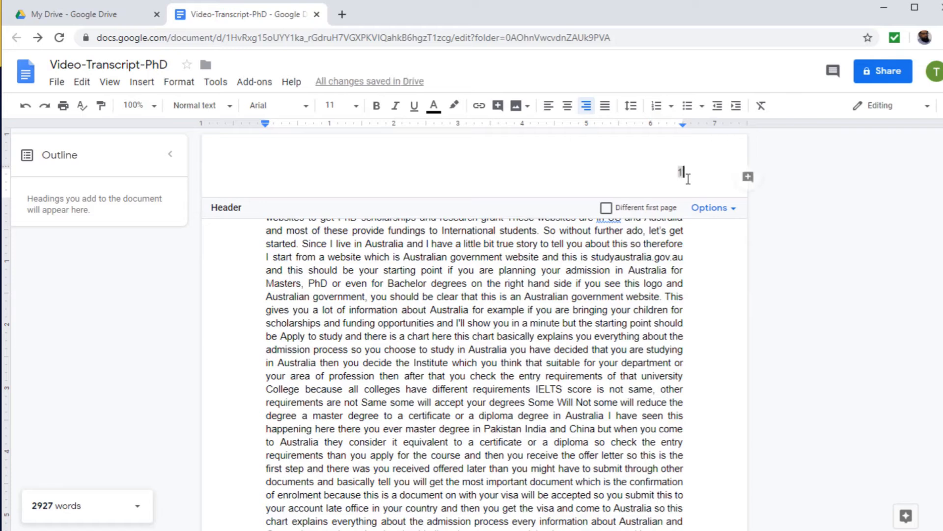
# Change the header page number to read Page 1, bold it and set its font to Impact
pyautogui.doubleClick(682, 173)
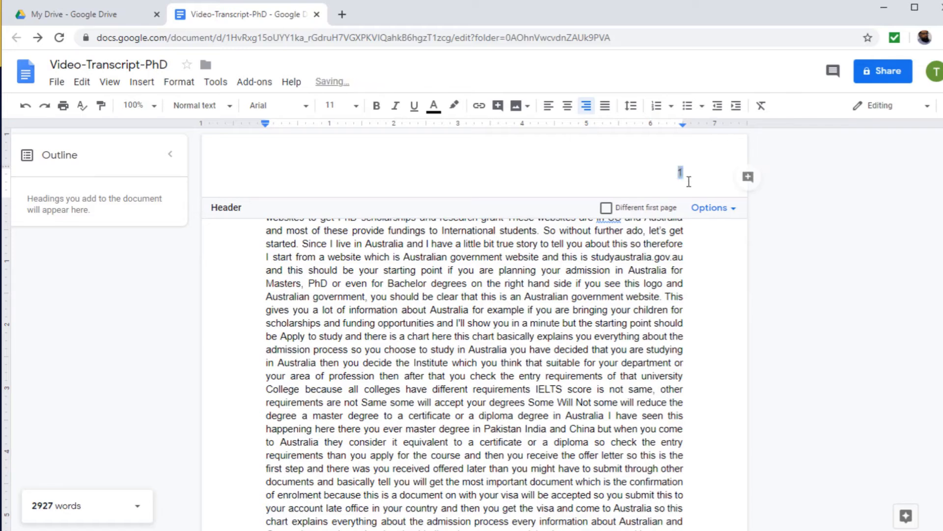
pyautogui.write('Page')
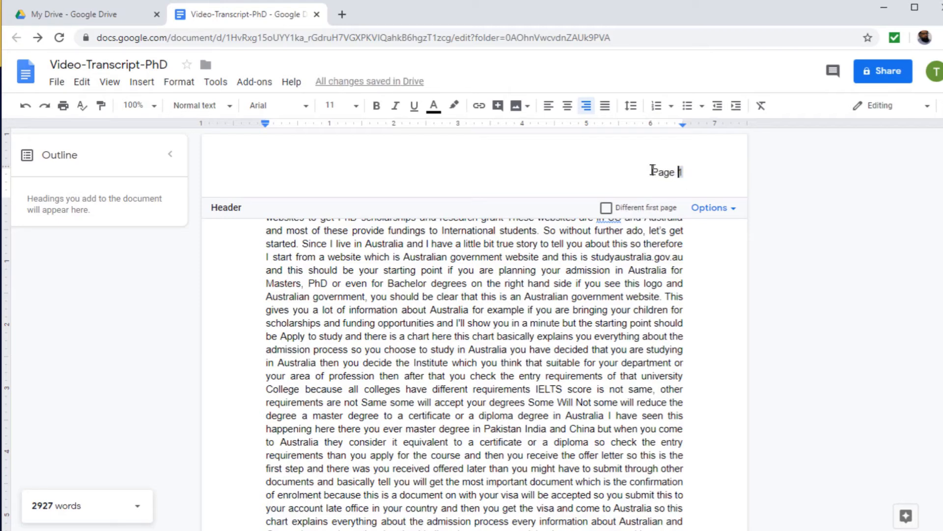
pyautogui.moveTo(653, 172); pyautogui.dragTo(686, 173)
pyautogui.click(380, 109)
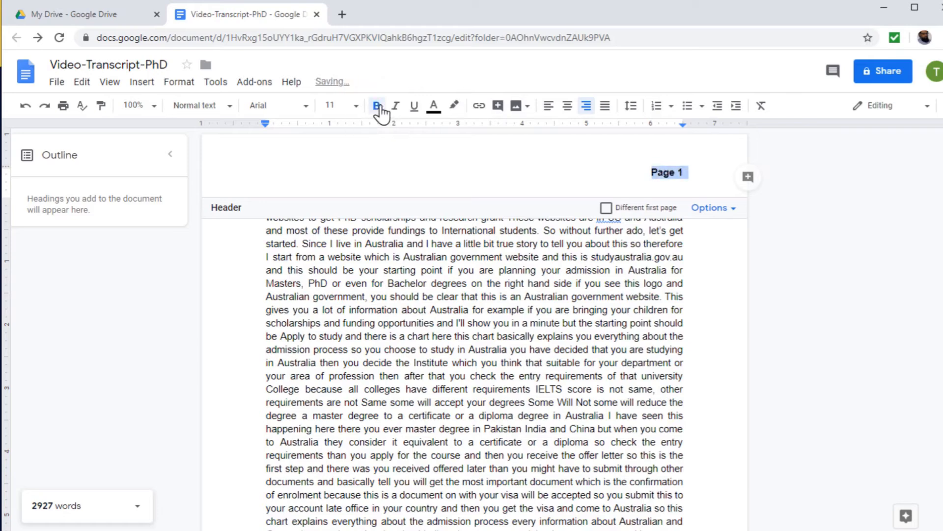
pyautogui.click(304, 108)
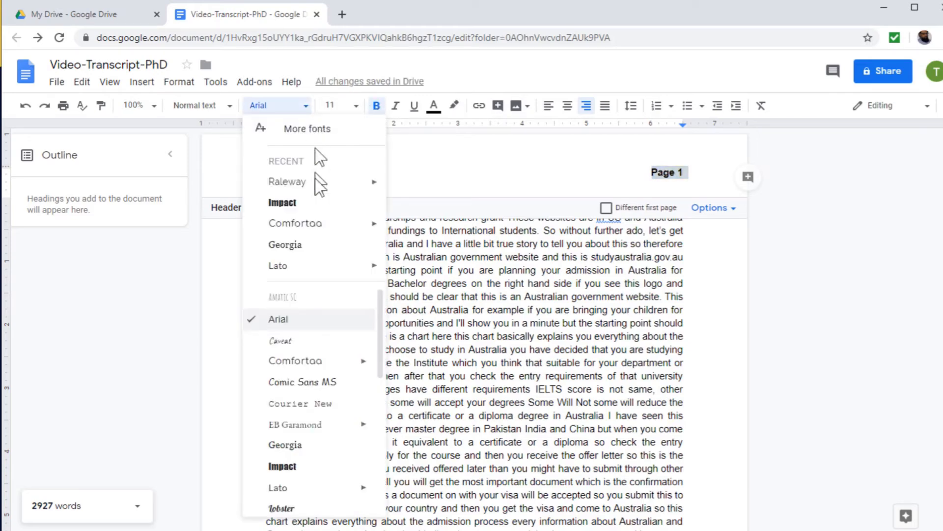
pyautogui.click(282, 203)
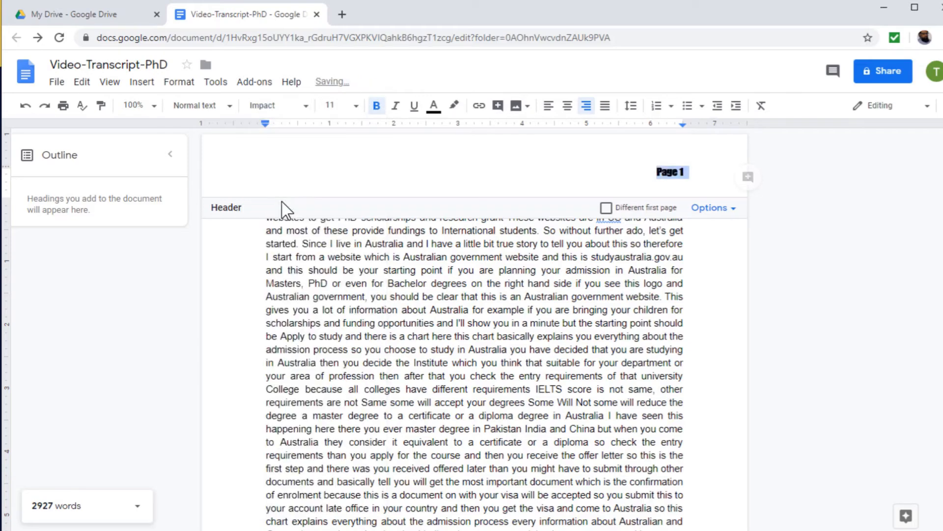
# Undo the font, bold, label and page-number changes in the header
pyautogui.click(708, 183)
pyautogui.hotkey('ctrl', 'z')
pyautogui.hotkey('ctrl', 'z')
pyautogui.hotkey('ctrl', 'z')
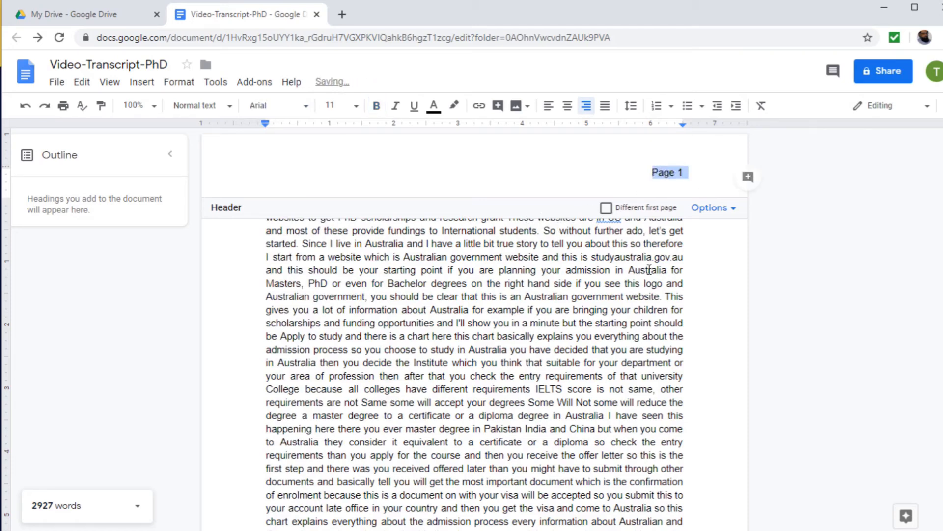
pyautogui.hotkey('ctrl', 'z')
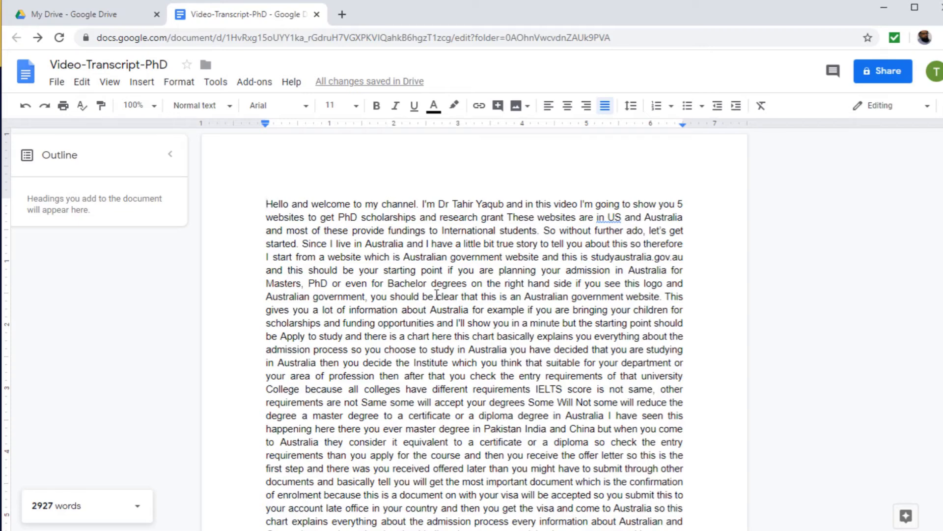
# Insert three blank lines before the sentence beginning 'Australian government, you should be clear'
pyautogui.click(267, 296)
pyautogui.press('Return')
pyautogui.press('Return')
pyautogui.press('Return')
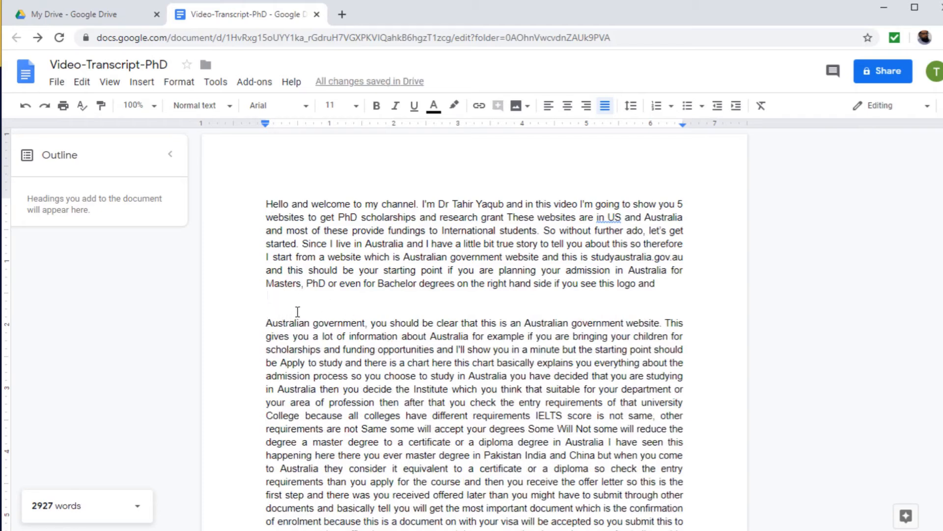
# Insert a new drawing and draw a text box about 4 by 1 inches near its top-left corner
pyautogui.click(143, 83)
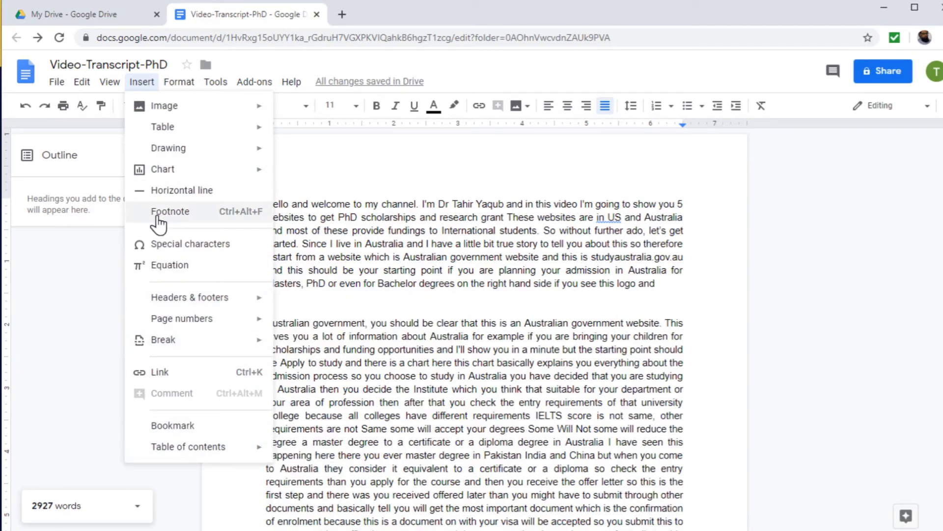
pyautogui.moveTo(172, 151)
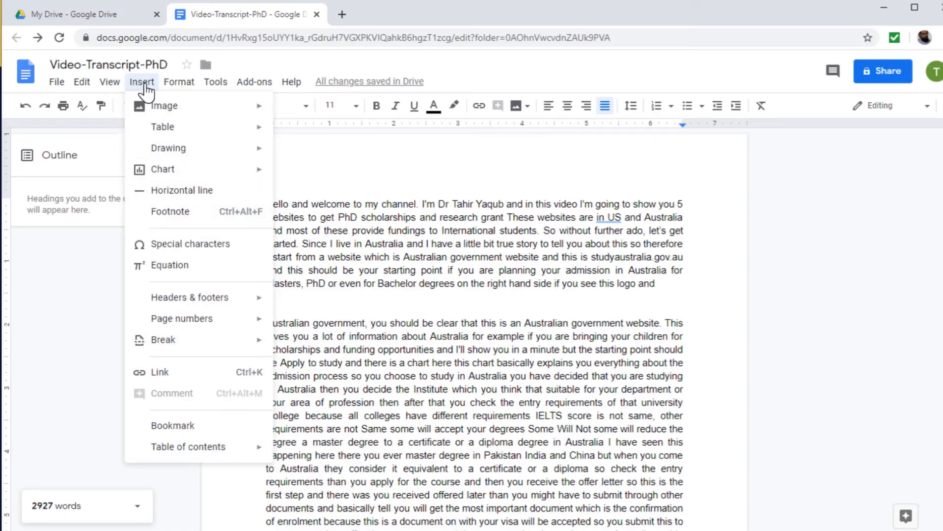
pyautogui.moveTo(257, 147)
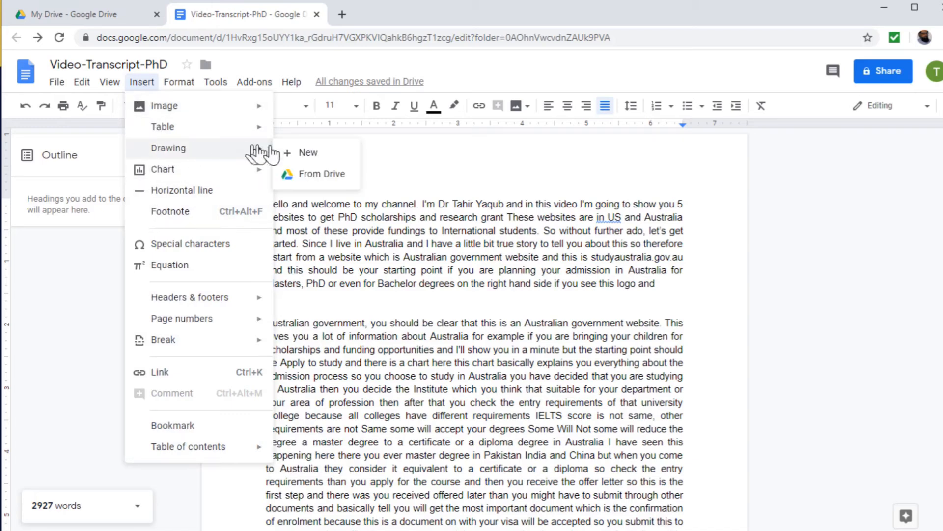
pyautogui.click(309, 153)
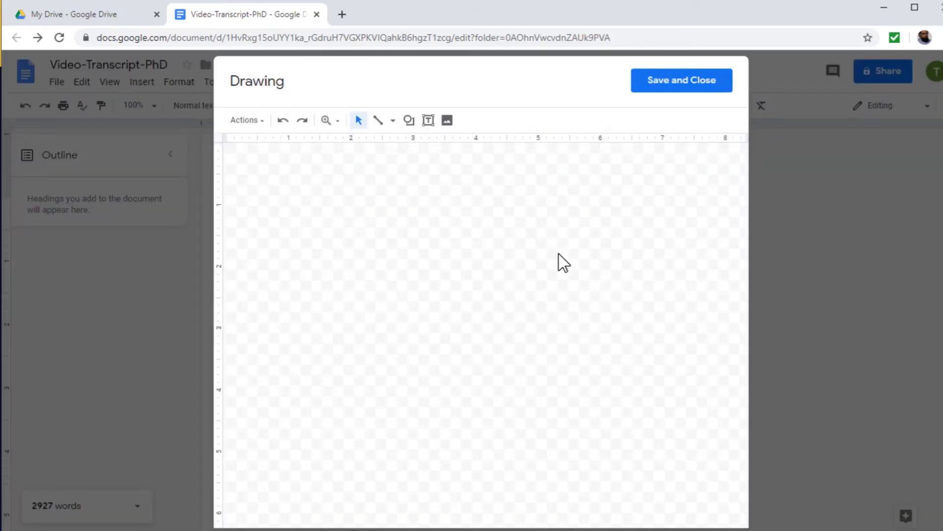
pyautogui.click(429, 121)
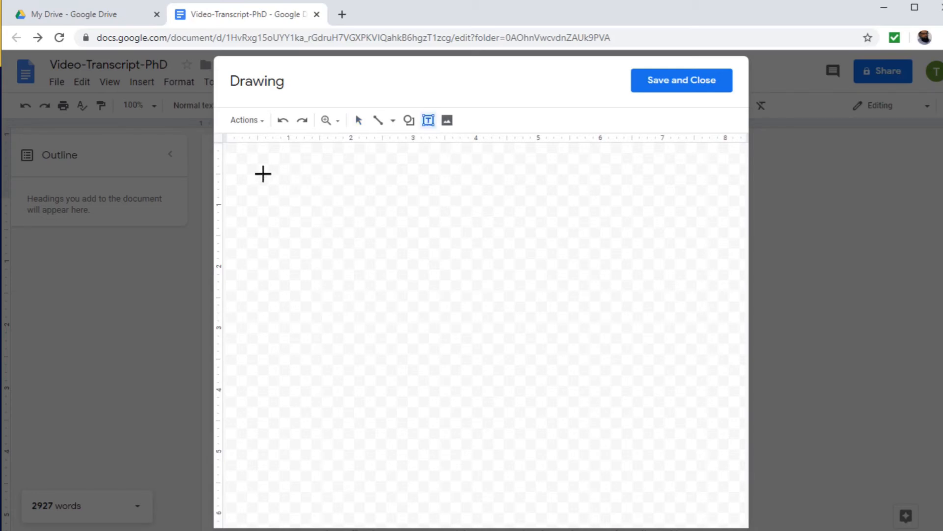
pyautogui.moveTo(263, 173); pyautogui.dragTo(506, 233)
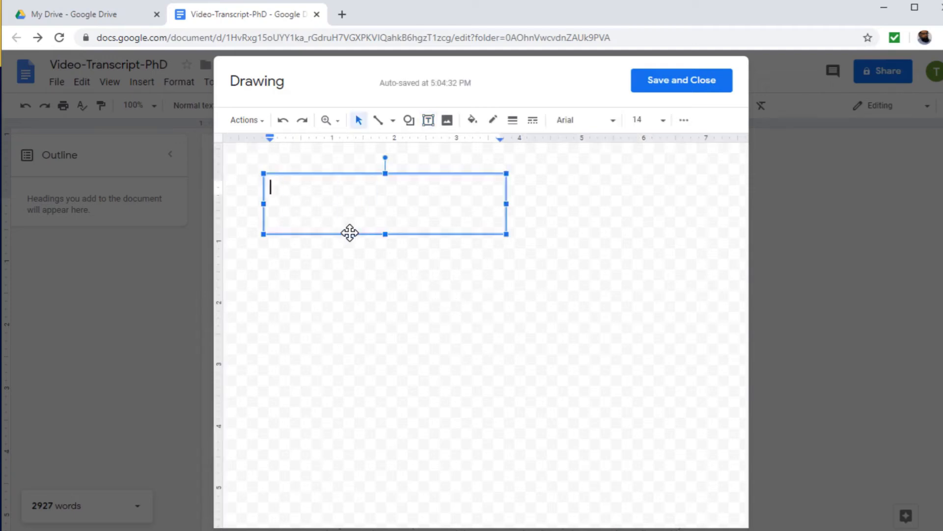
# Enter 'Write your text here' in the text box and copy it to repeat the phrase once on the same line
pyautogui.write('Write your te')
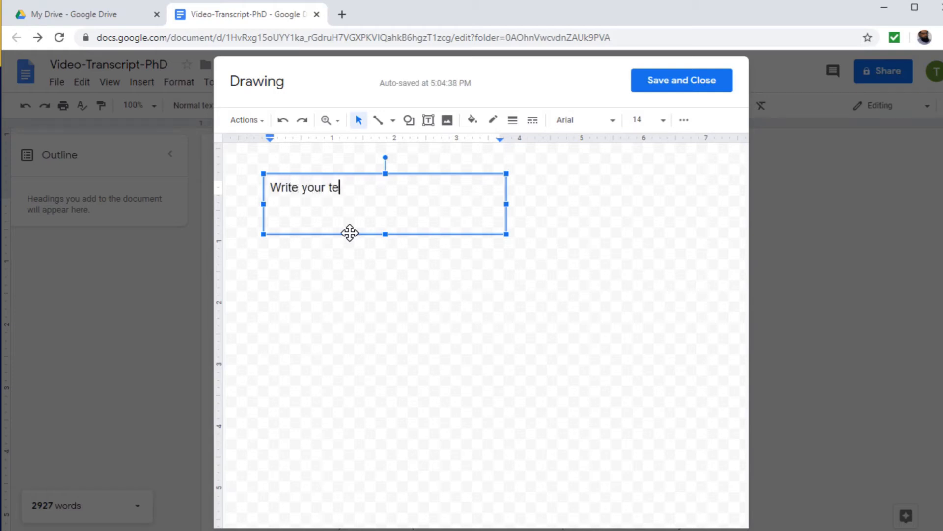
pyautogui.write('xt')
pyautogui.write('here')
pyautogui.moveTo(378, 187); pyautogui.dragTo(261, 192)
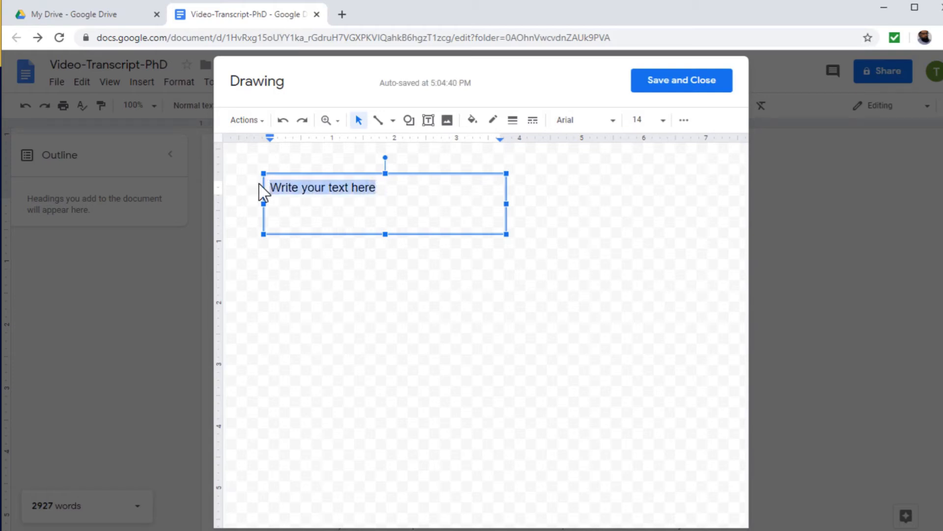
pyautogui.rightClick(303, 188)
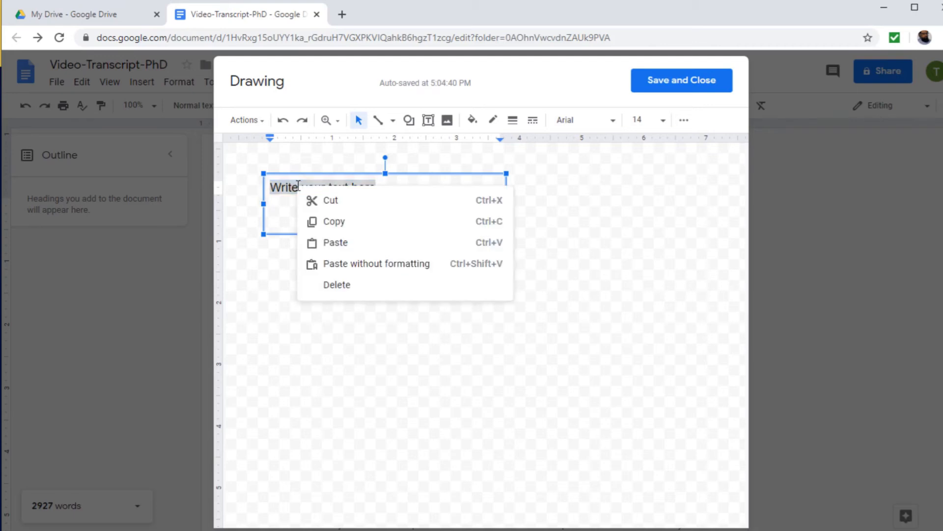
pyautogui.click(331, 220)
pyautogui.click(392, 187)
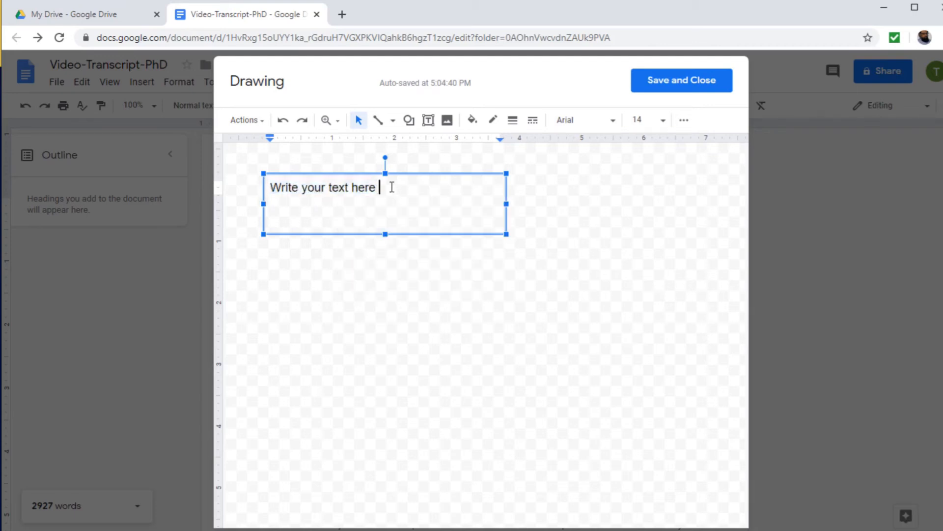
pyautogui.rightClick(394, 191)
pyautogui.click(429, 243)
# Copy the whole line and paste it onto two new lines, giving three identical lines of text
pyautogui.moveTo(488, 190); pyautogui.dragTo(272, 188)
pyautogui.rightClick(282, 188)
pyautogui.click(280, 206)
pyautogui.click(488, 189)
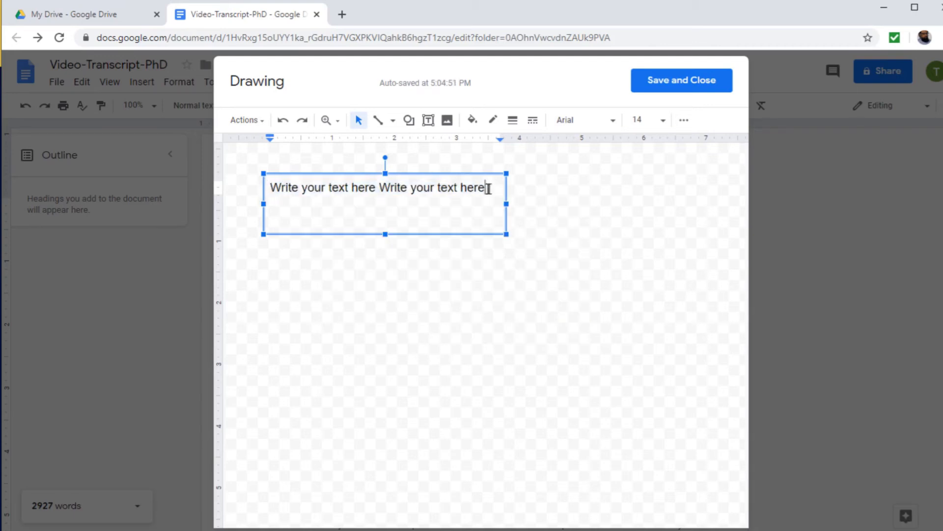
pyautogui.press('Return')
pyautogui.rightClick(274, 203)
pyautogui.click(319, 258)
pyautogui.press('Return')
pyautogui.rightClick(274, 220)
pyautogui.click(321, 277)
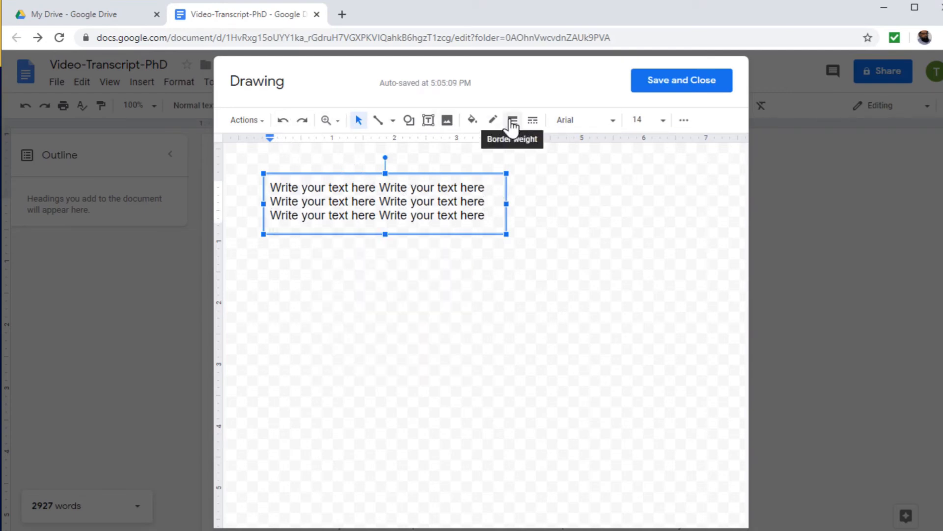
# Open the extra text formatting and highlight colour options, then save and close the drawing into the document
pyautogui.click(686, 122)
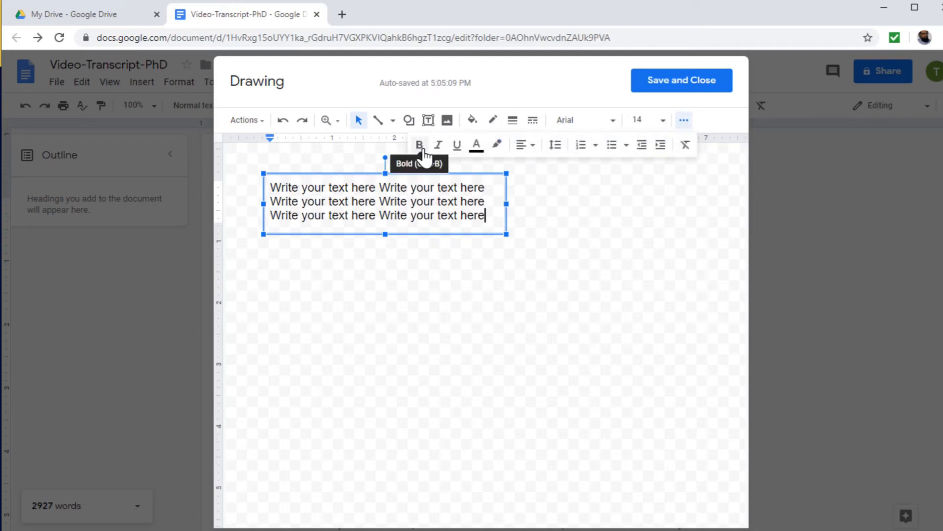
pyautogui.click(498, 149)
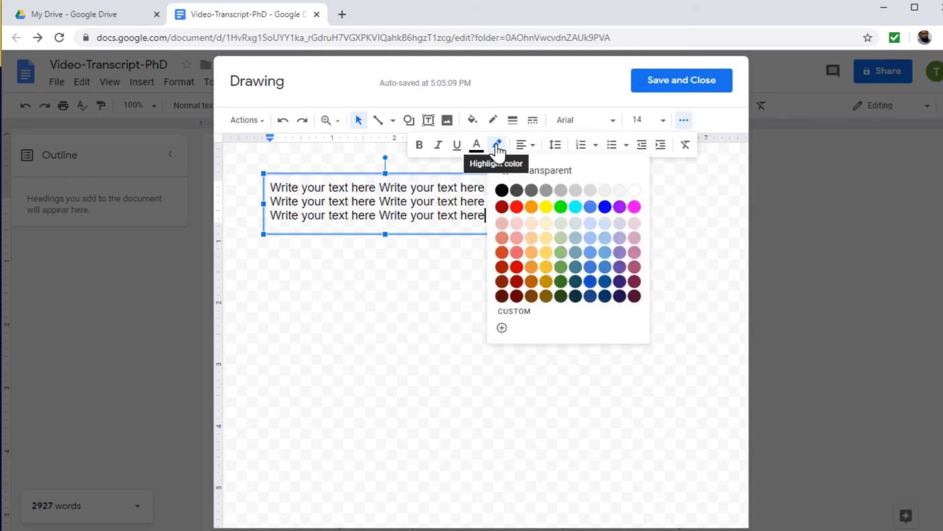
pyautogui.click(463, 219)
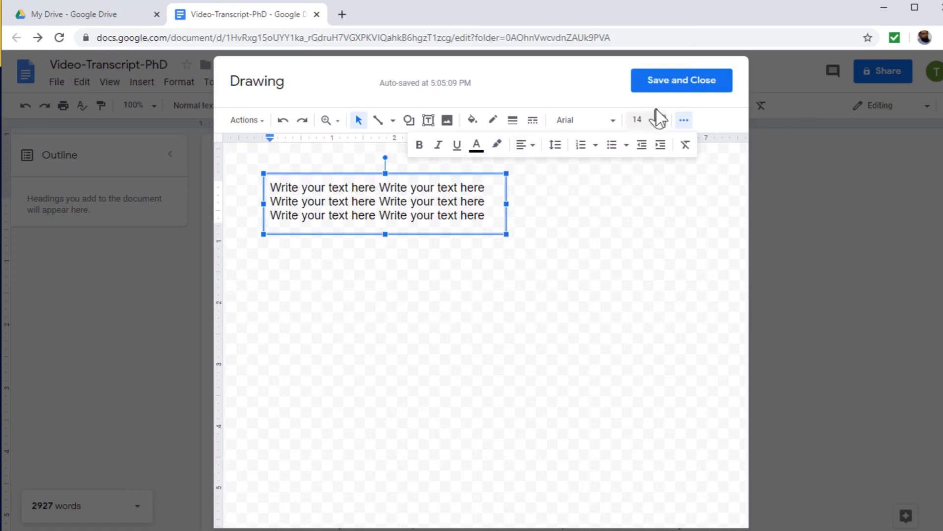
pyautogui.click(669, 88)
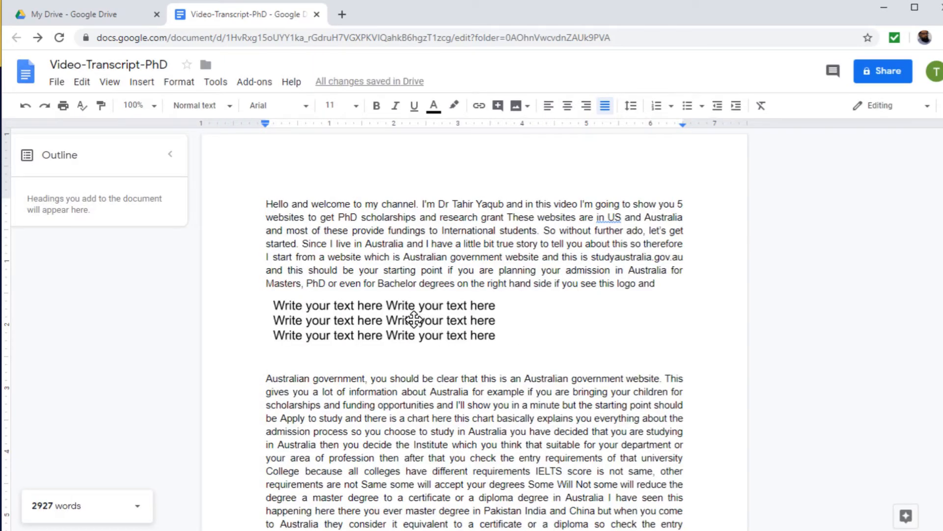
# Set the inserted drawing to wrap text
pyautogui.click(414, 319)
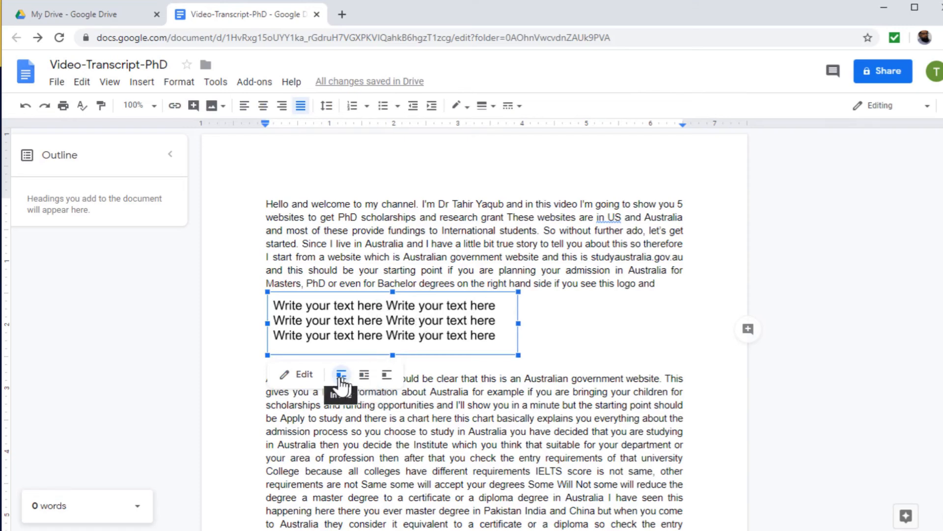
pyautogui.click(364, 377)
pyautogui.click(582, 336)
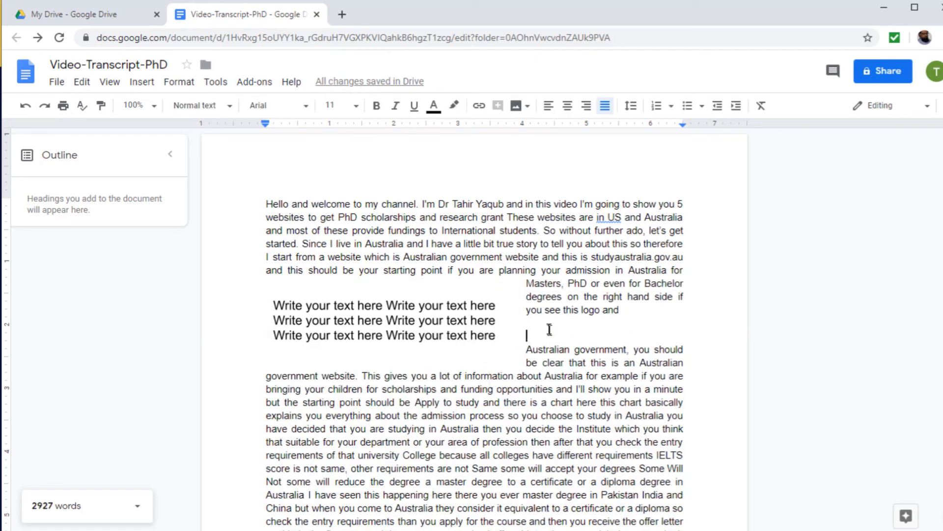
# Delete the blank lines after 'you see this logo and' to join it with the following paragraph
pyautogui.click(633, 311)
pyautogui.press('Delete')
pyautogui.press('Delete')
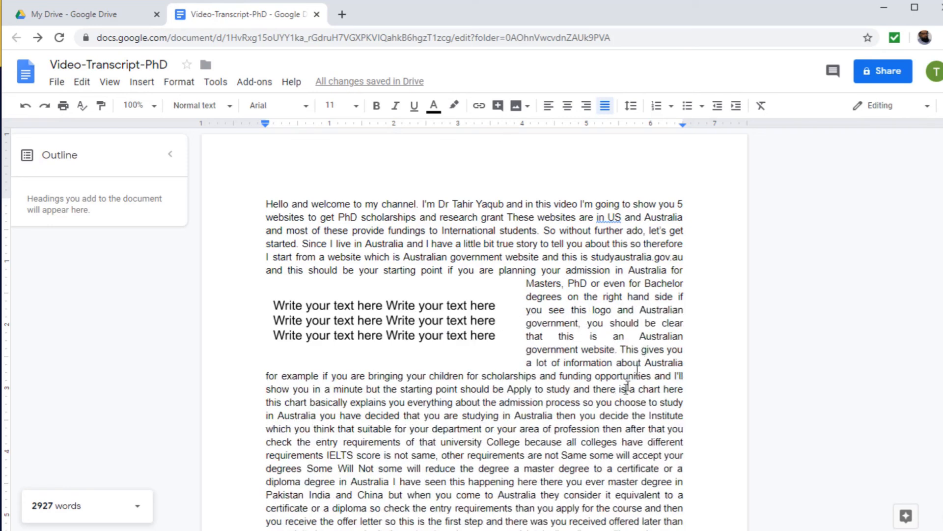
# Shrink the drawing to about 3 inches wide and 0.7 inches tall
pyautogui.click(352, 323)
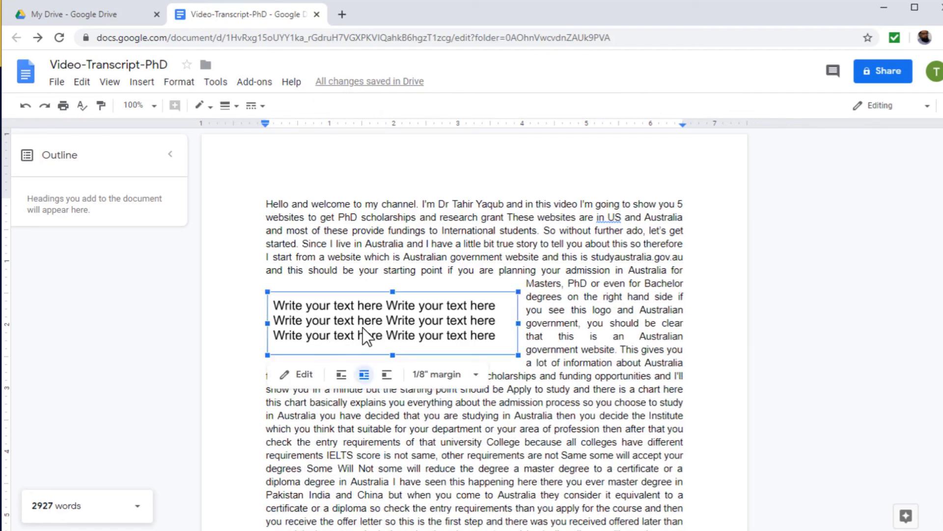
pyautogui.moveTo(516, 354); pyautogui.dragTo(452, 337)
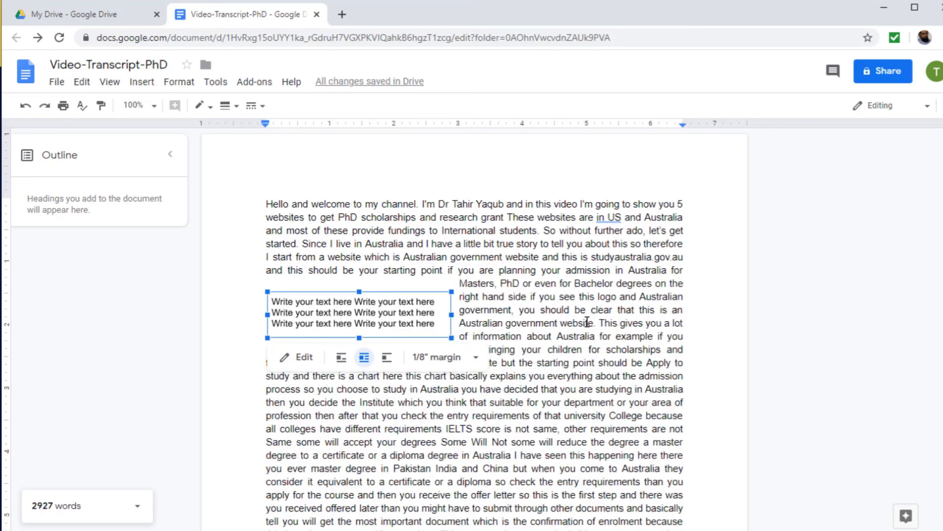